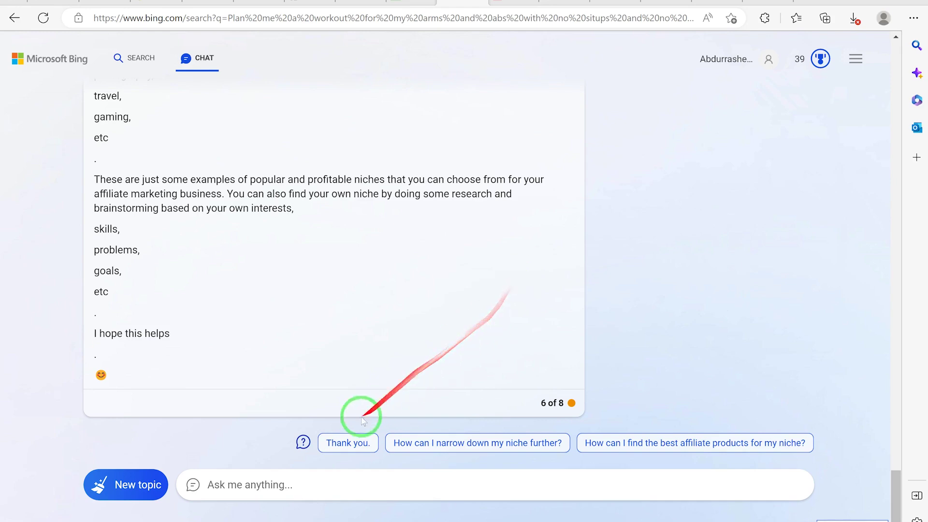
Start a new topic, clearing the earlier affiliate-marketing conversation.
left_click(125, 487)
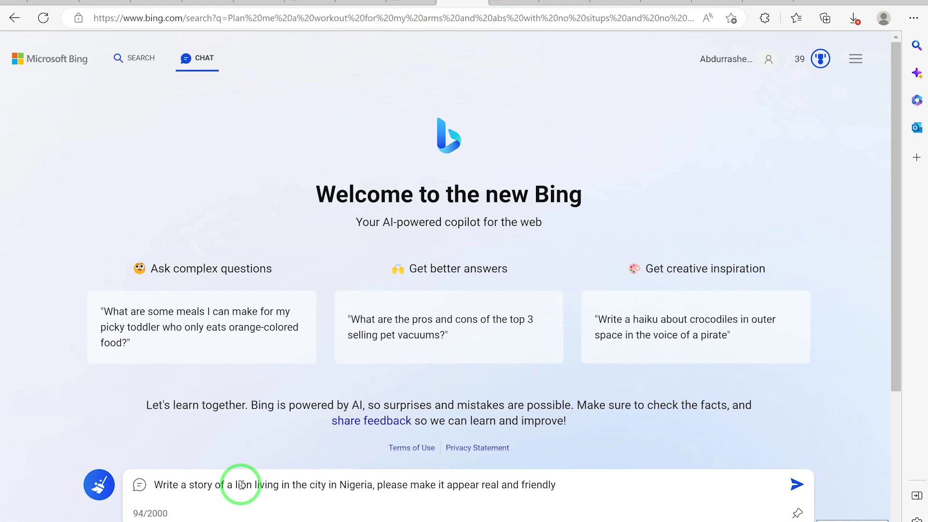
Send the prompt for a real, friendly story of a lion living in a Nigerian city.
key("Return")
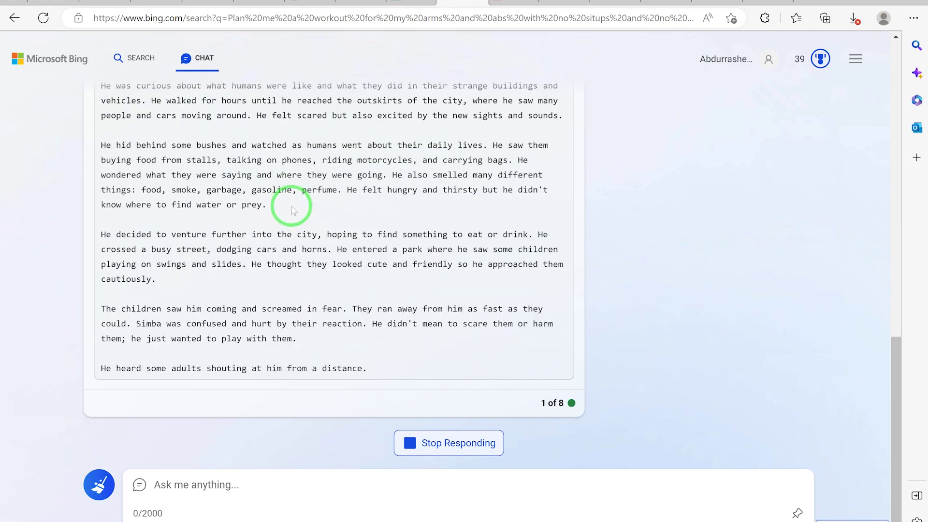
Follow Simba's story as it streams in, from Yankari reserve into the city.
scroll(292, 209, "up", 5)
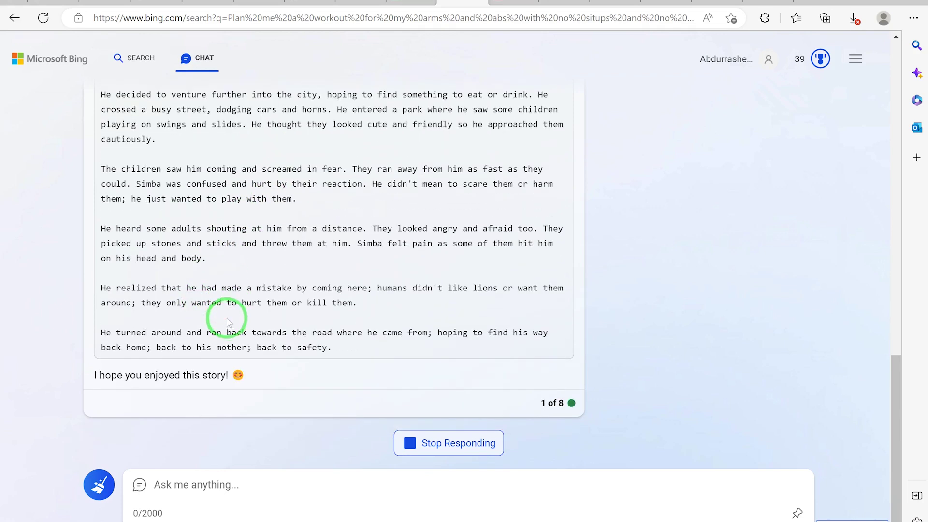
scroll(328, 274, "up", 6)
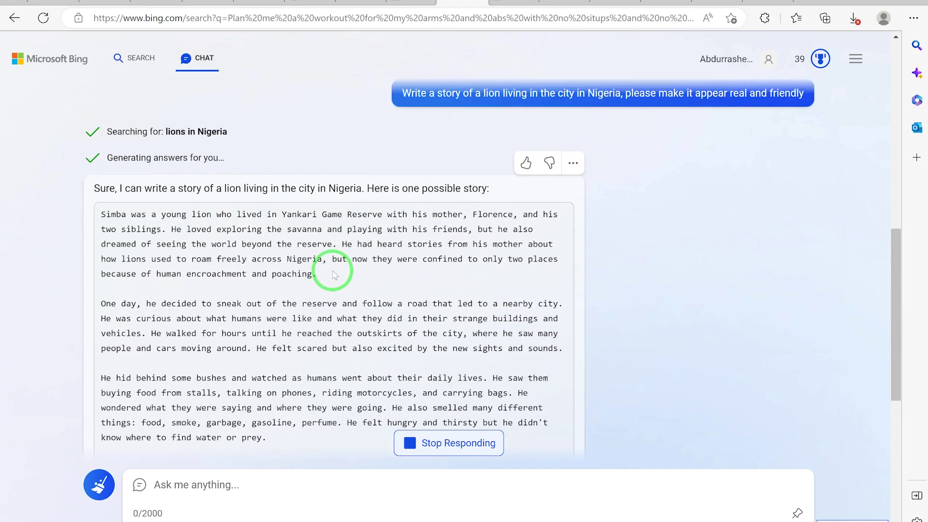
Read the completed Simba story down to its three sources and the Images panel.
scroll(335, 275, "up", 1)
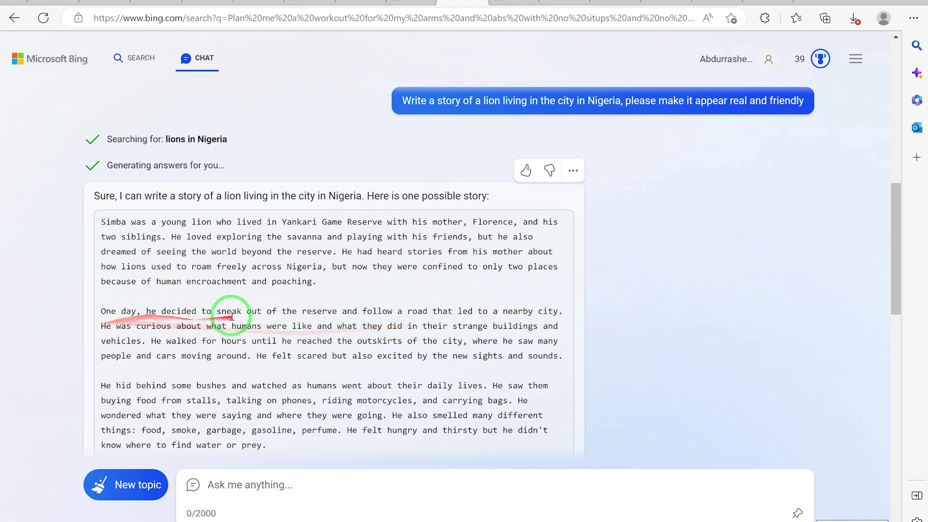
scroll(232, 317, "down", 3)
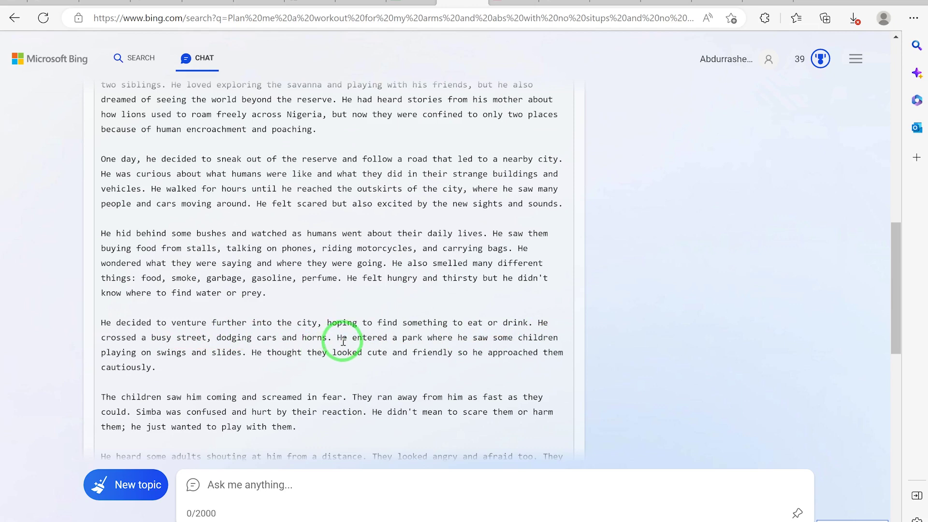
scroll(343, 342, "down", 3)
scroll(183, 311, "down", 2)
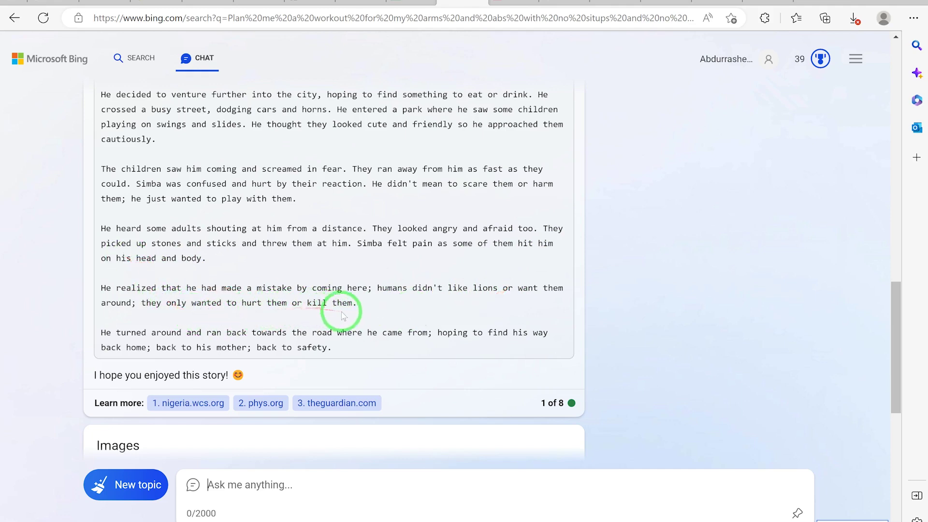
scroll(264, 303, "down", 2)
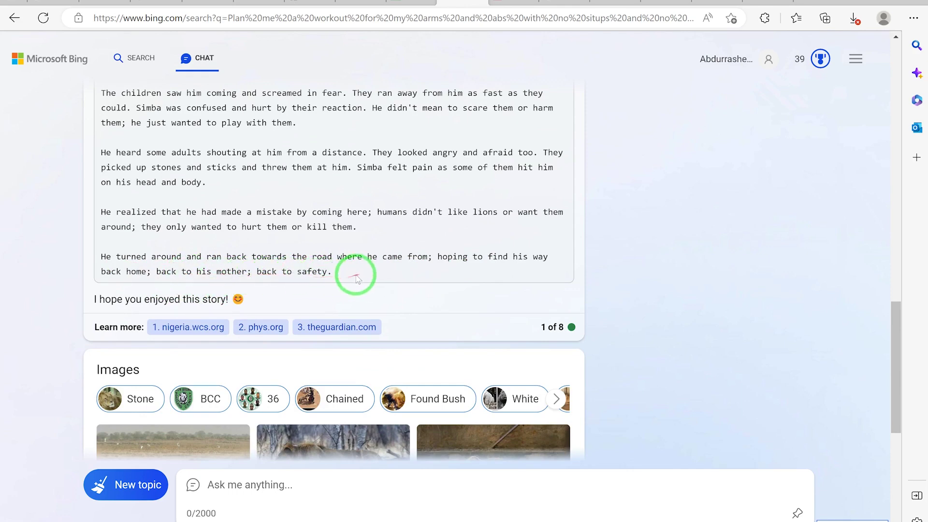
Move down through the story's related lion images to reach the full 'lions in Nigeria' results.
scroll(325, 247, "down", 1)
scroll(326, 243, "down", 3)
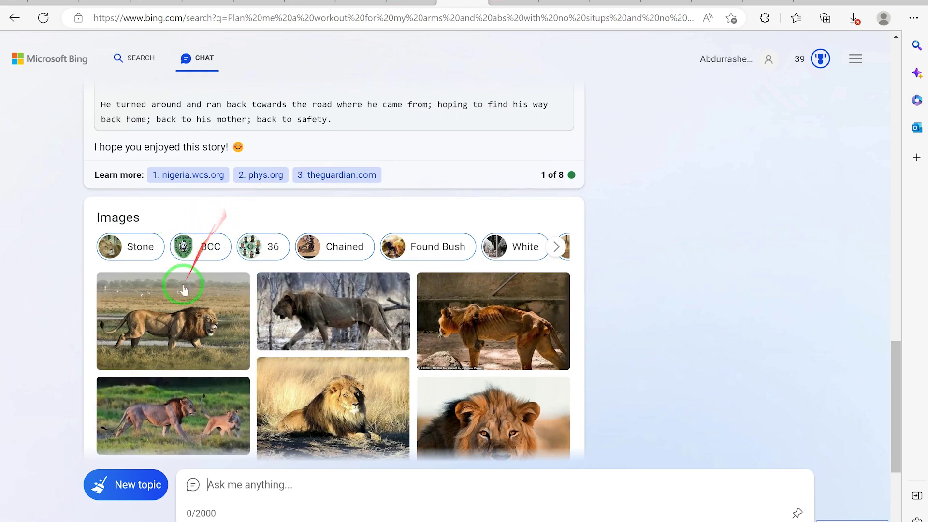
scroll(230, 309, "down", 2)
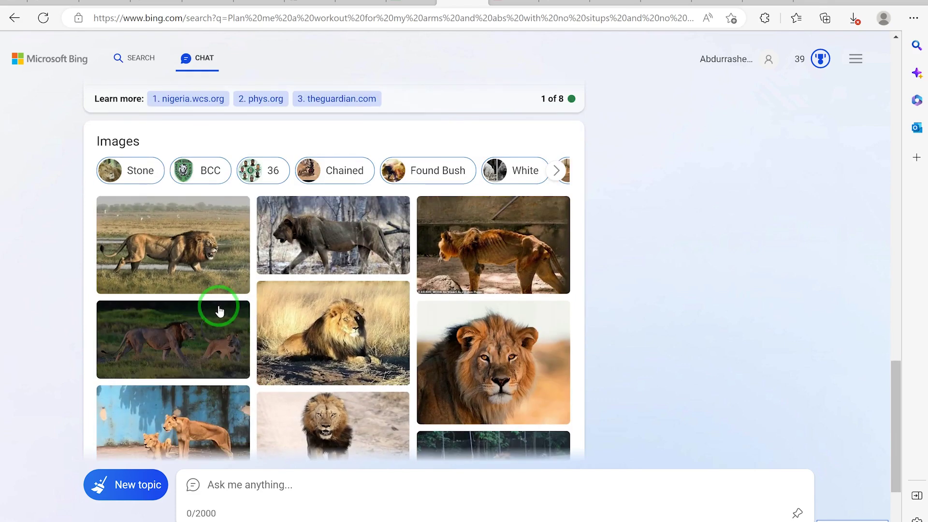
scroll(224, 325, "down", 4)
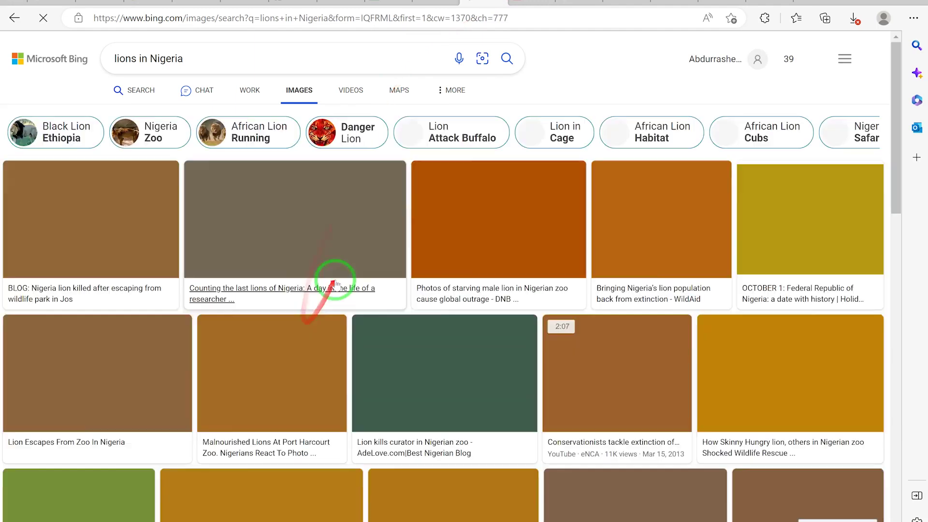
Browse the 'lions in Nigeria' image results, then return to the Bing Chat tab.
scroll(315, 301, "down", 2)
scroll(316, 301, "down", 9)
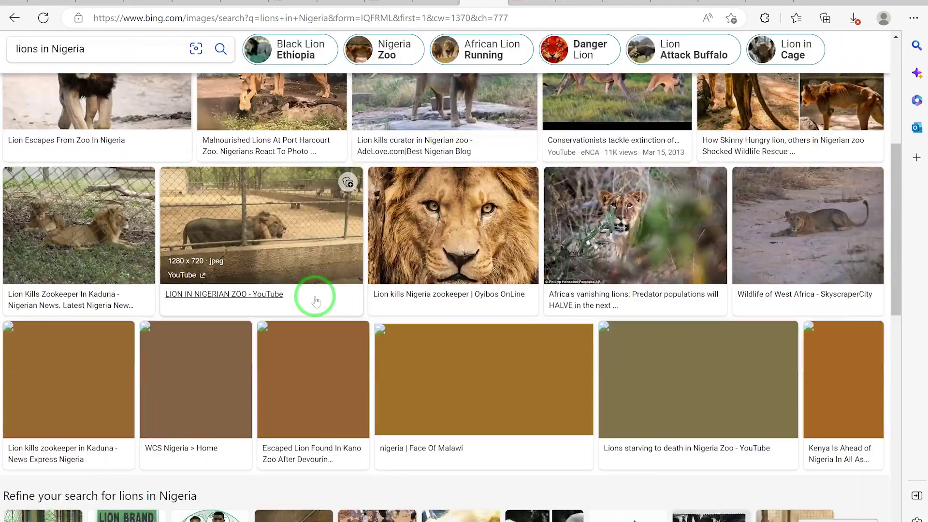
scroll(315, 296, "up", 8)
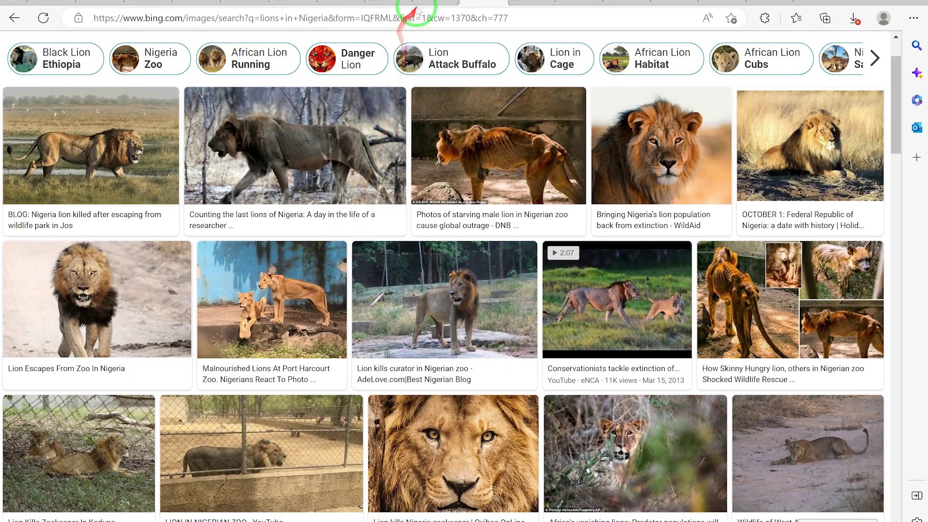
left_click(432, 3)
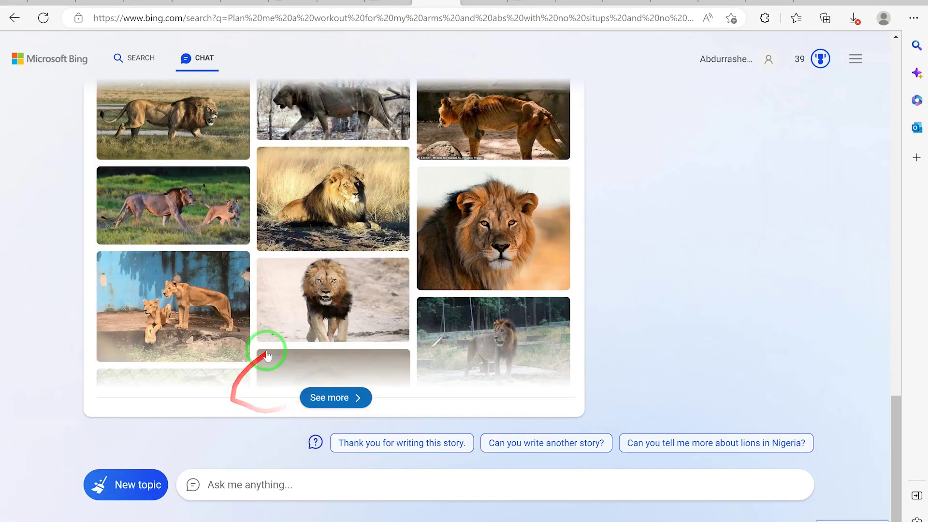
Send a prompt for a funny love story about a guy and his girlfriend in Kaduna.
left_click(305, 490)
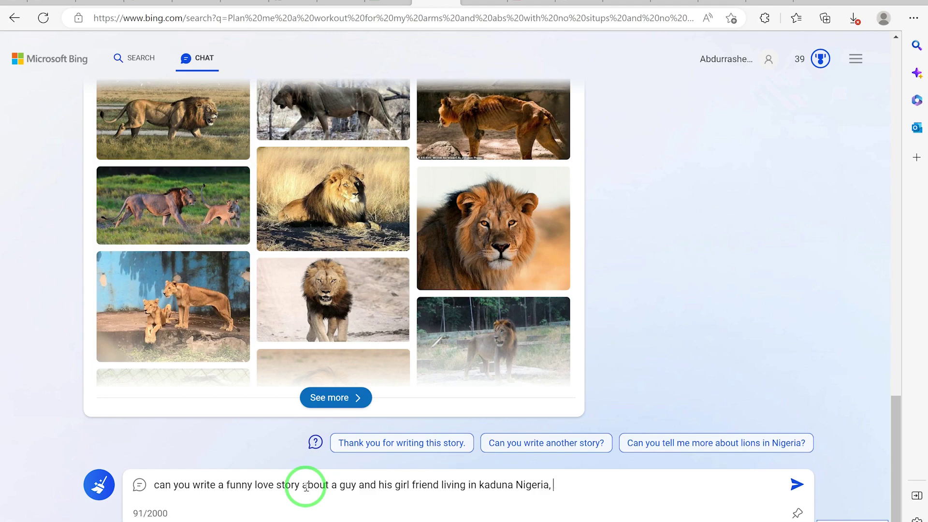
key("Return")
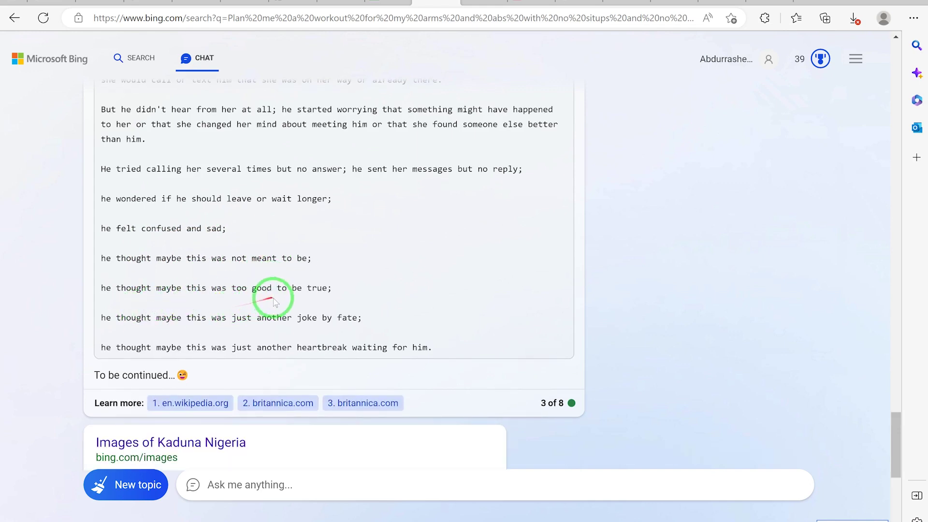
scroll(273, 300, "down", 5)
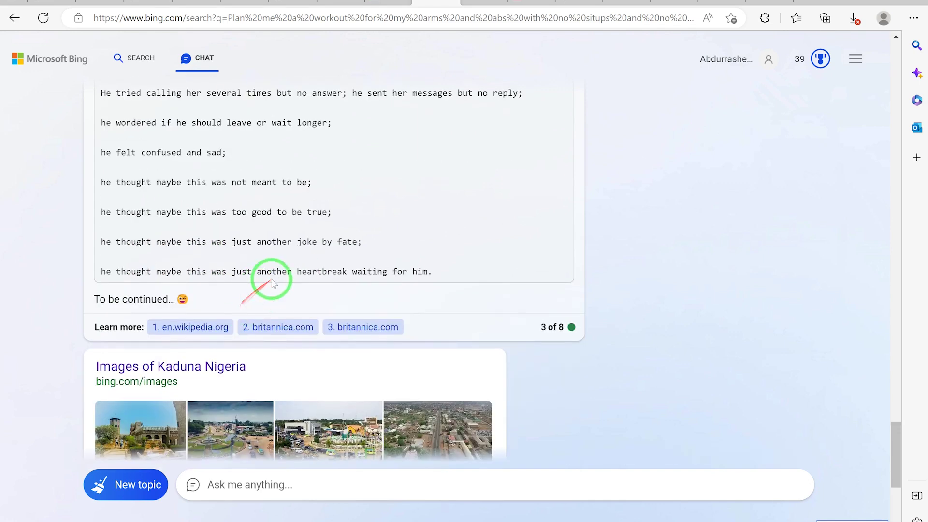
scroll(218, 314, "down", 3)
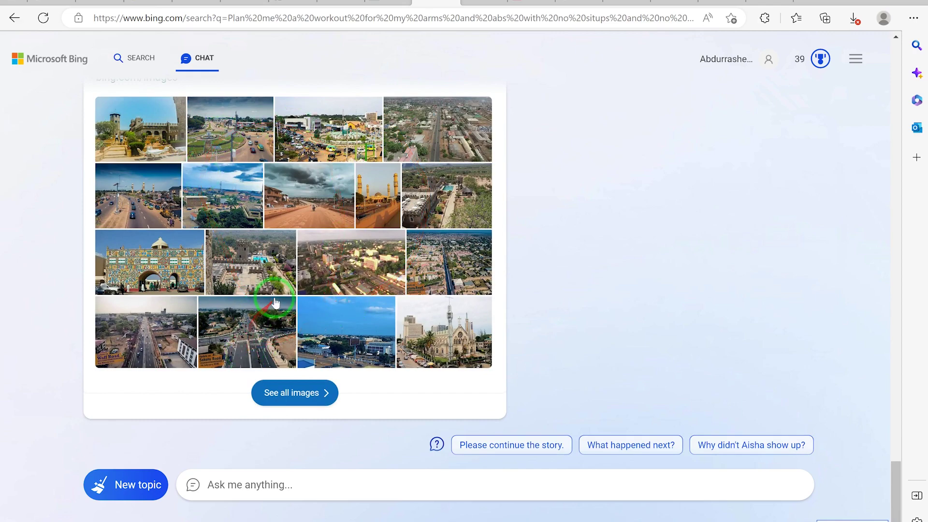
scroll(309, 198, "up", 10)
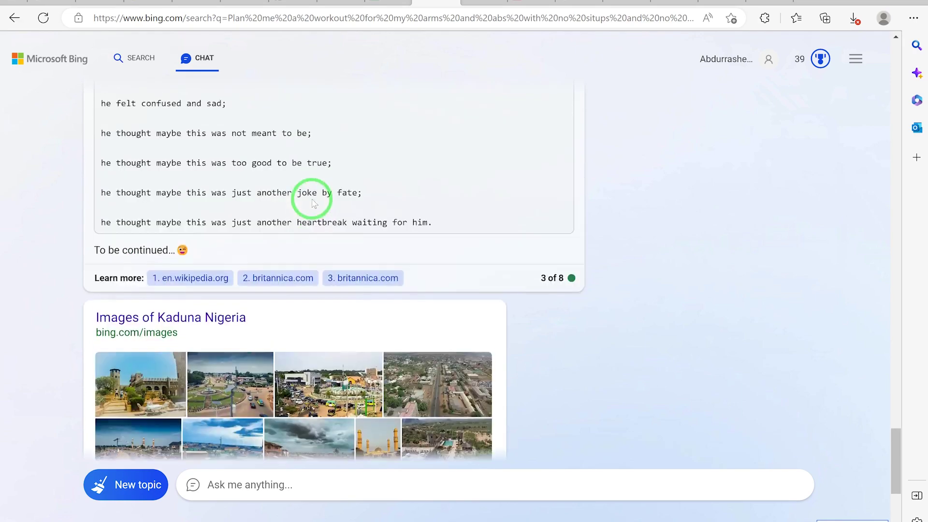
scroll(311, 203, "up", 3)
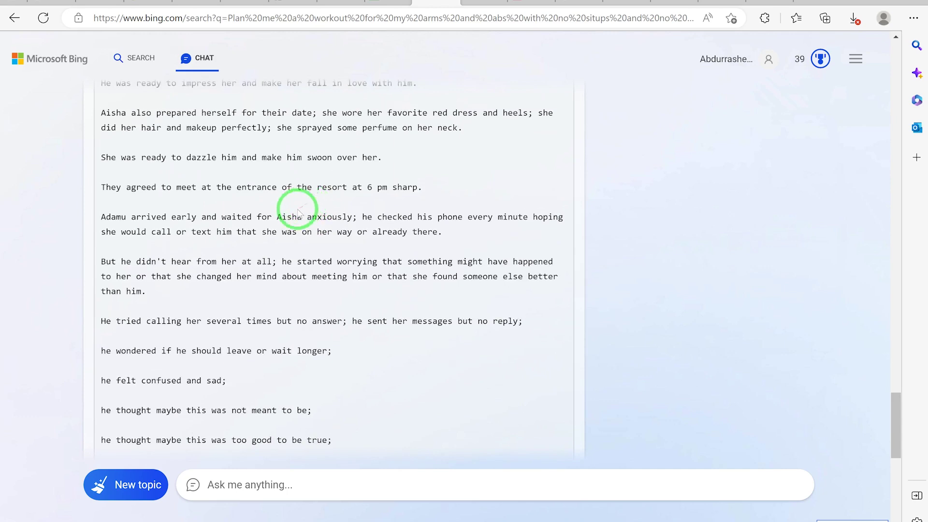
scroll(248, 244, "up", 5)
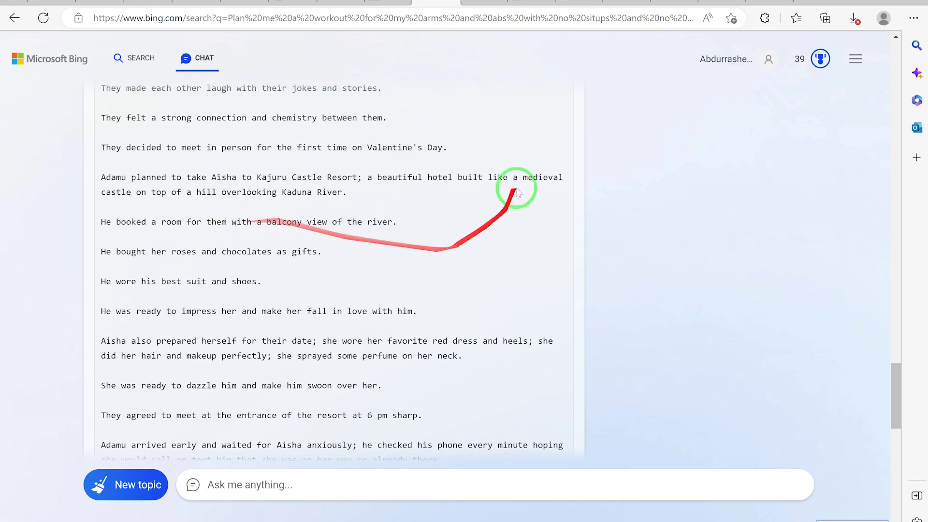
scroll(380, 227, "down", 3)
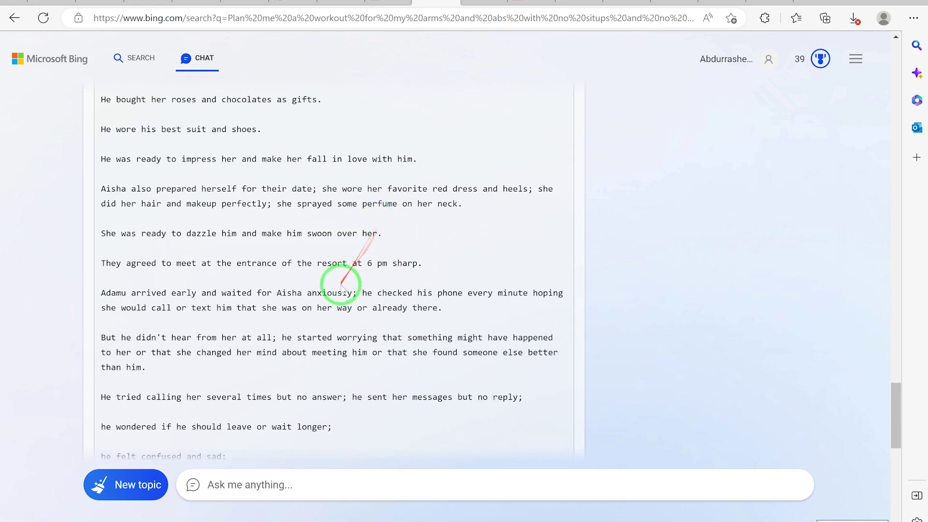
scroll(362, 271, "down", 3)
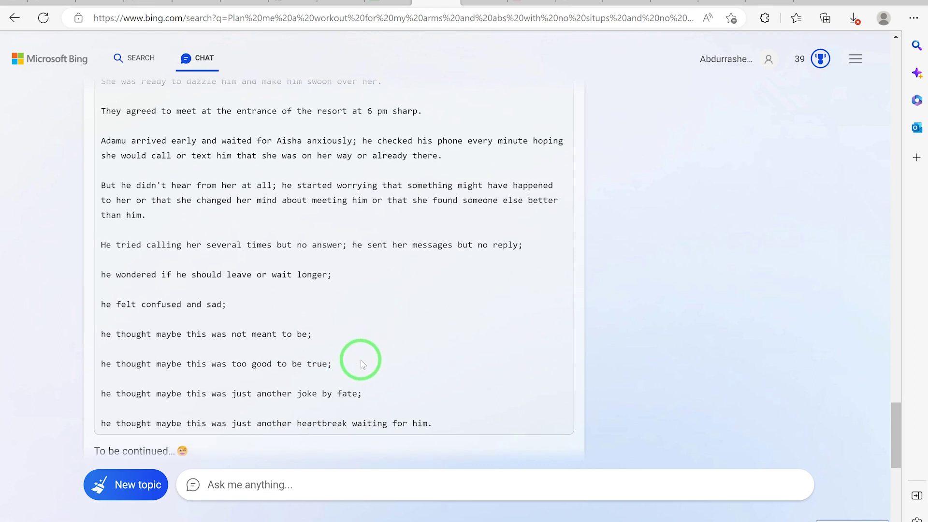
Send 'can you generate a tweet from the love story above for me to share with my followers'.
mouse_move(312, 462)
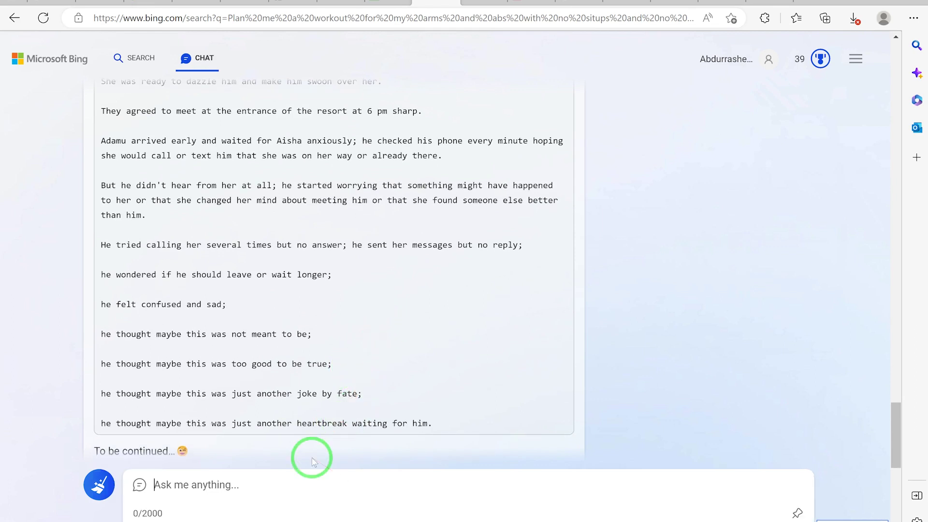
type("can you g")
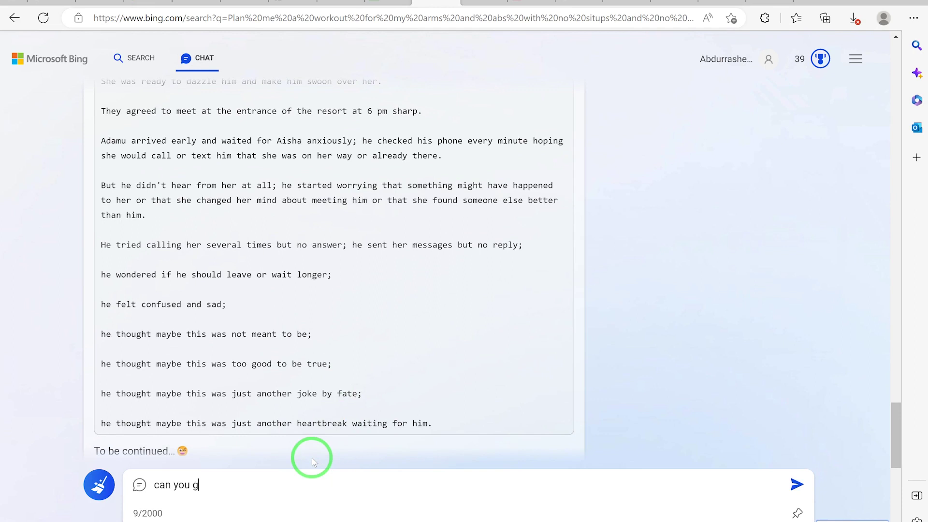
type("enerate a tweet fr")
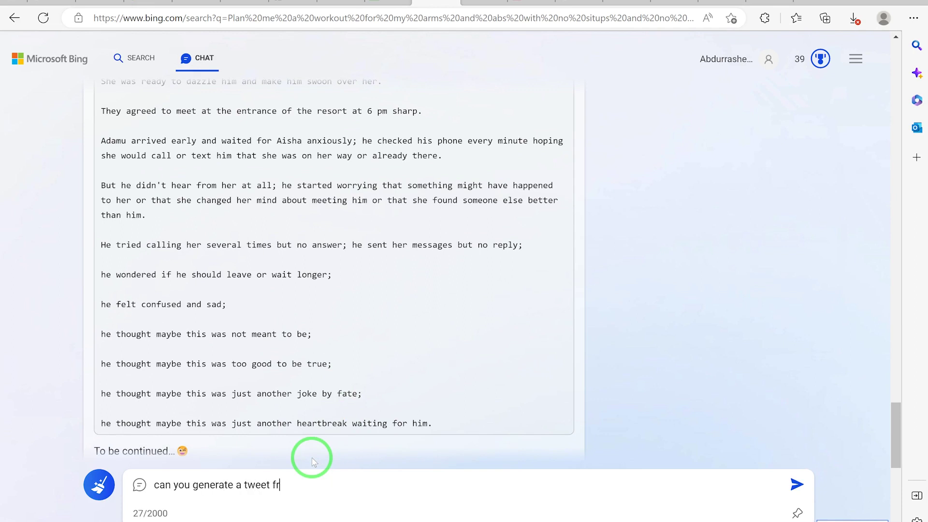
type("om the love story above for me to share with")
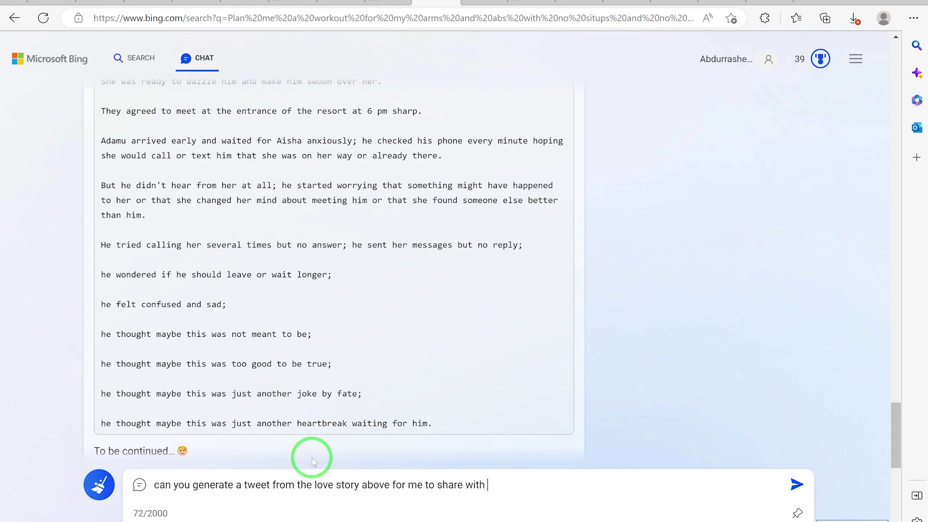
type(" my followers")
key("Return")
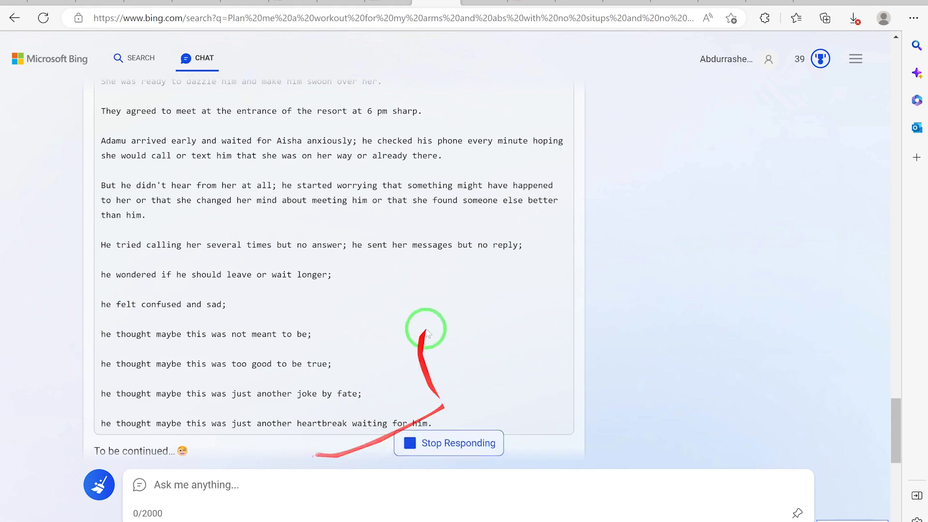